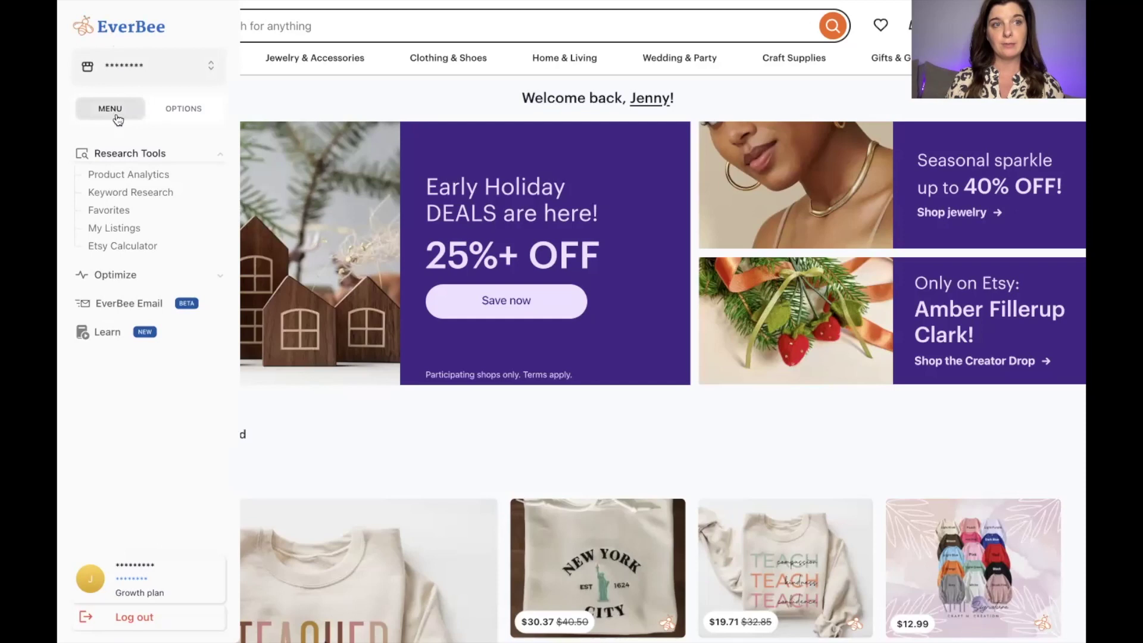
- Open the EverBee Email campaigns and review the Order confirmation email from its greeting to its product suggestions
{"action": "left_click", "coordinate": [105, 308]}
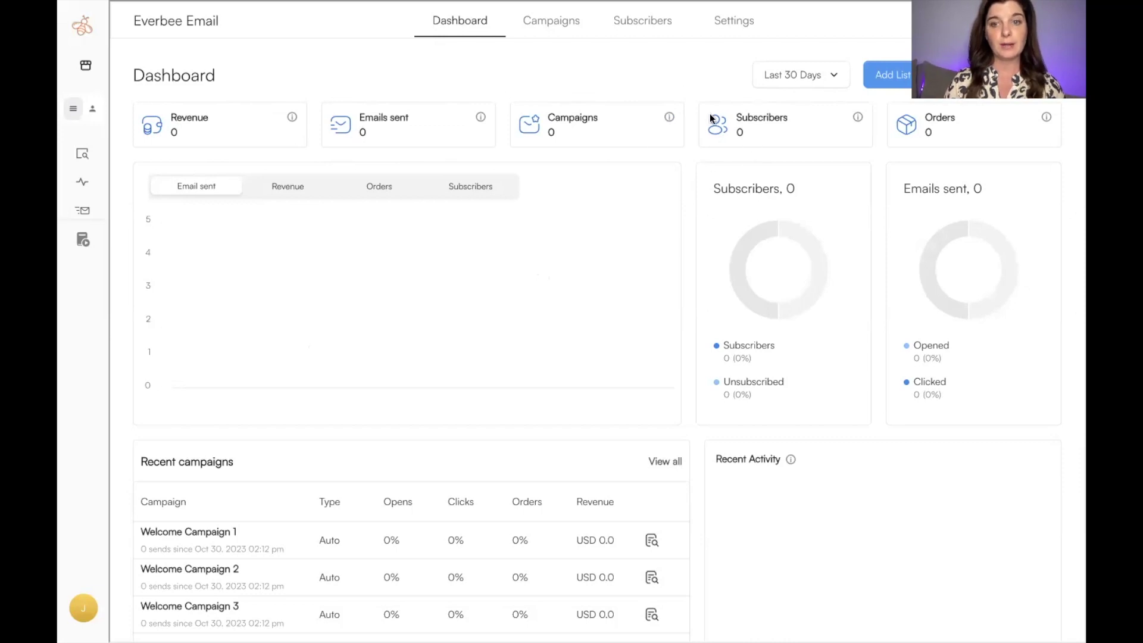
{"action": "left_click", "coordinate": [559, 33]}
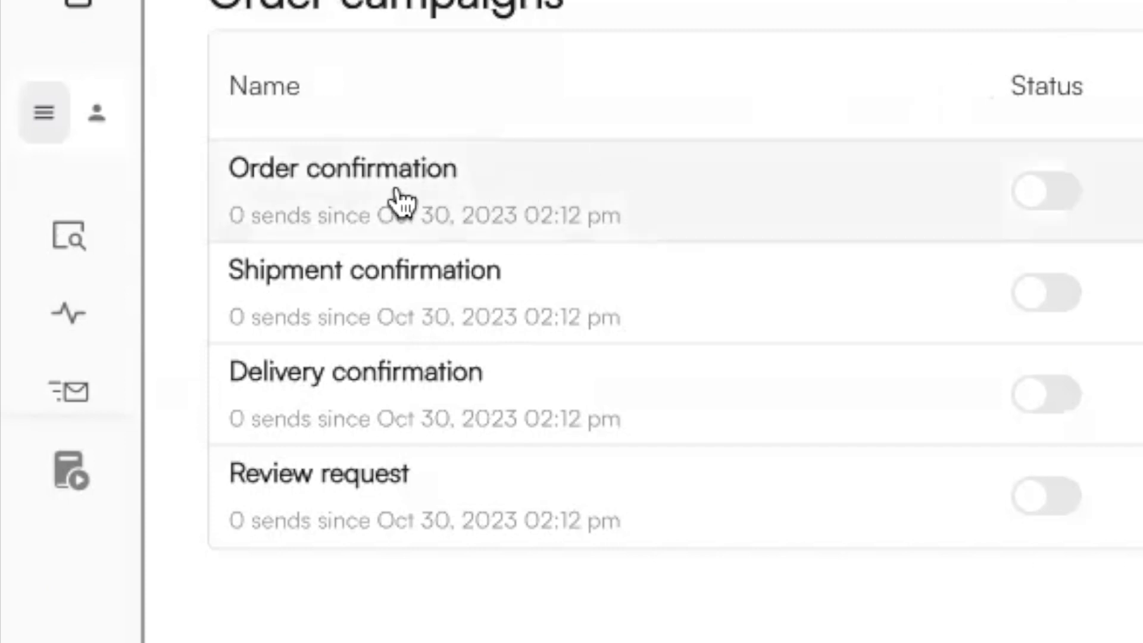
{"action": "left_click", "coordinate": [399, 217]}
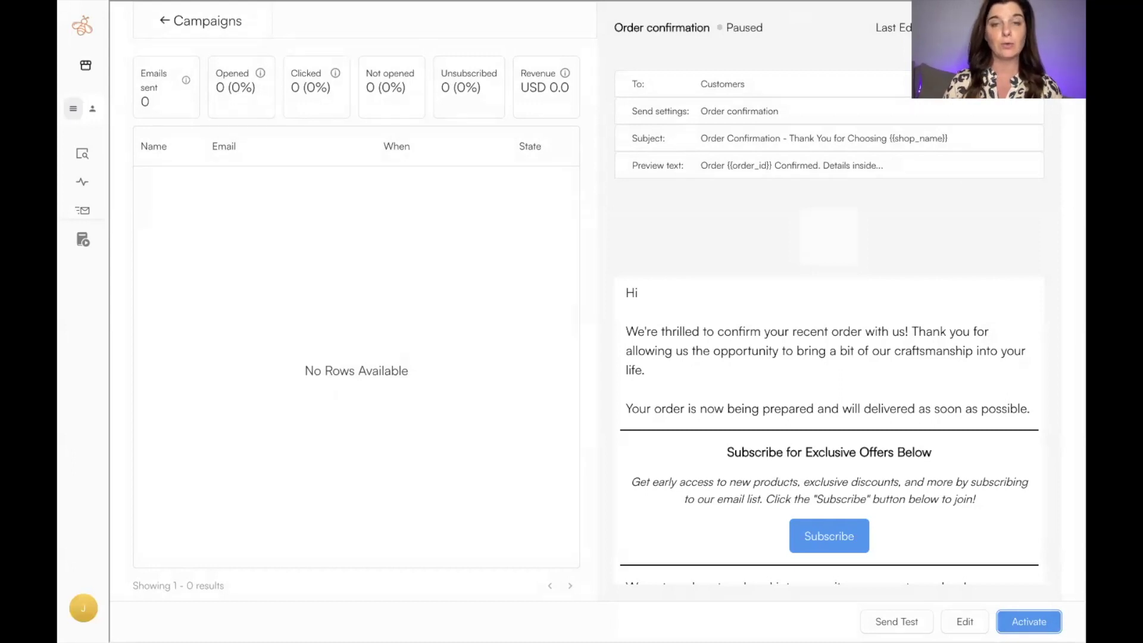
{"action": "scroll", "coordinate": [733, 477], "scroll_direction": "down", "scroll_amount": 1}
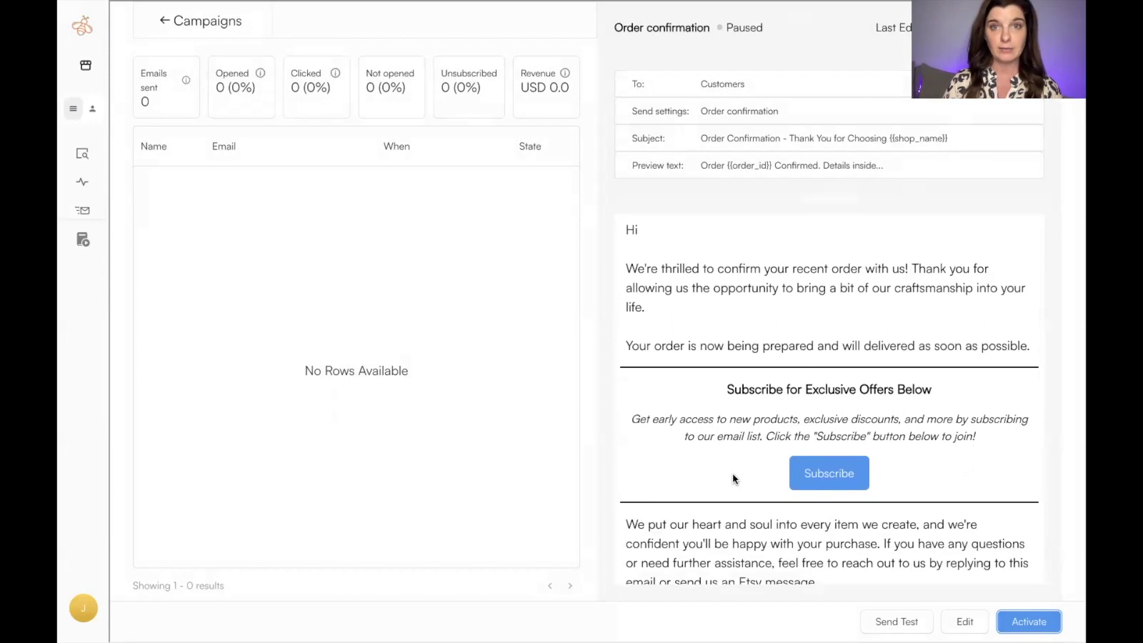
{"action": "scroll", "coordinate": [732, 476], "scroll_direction": "down", "scroll_amount": 3}
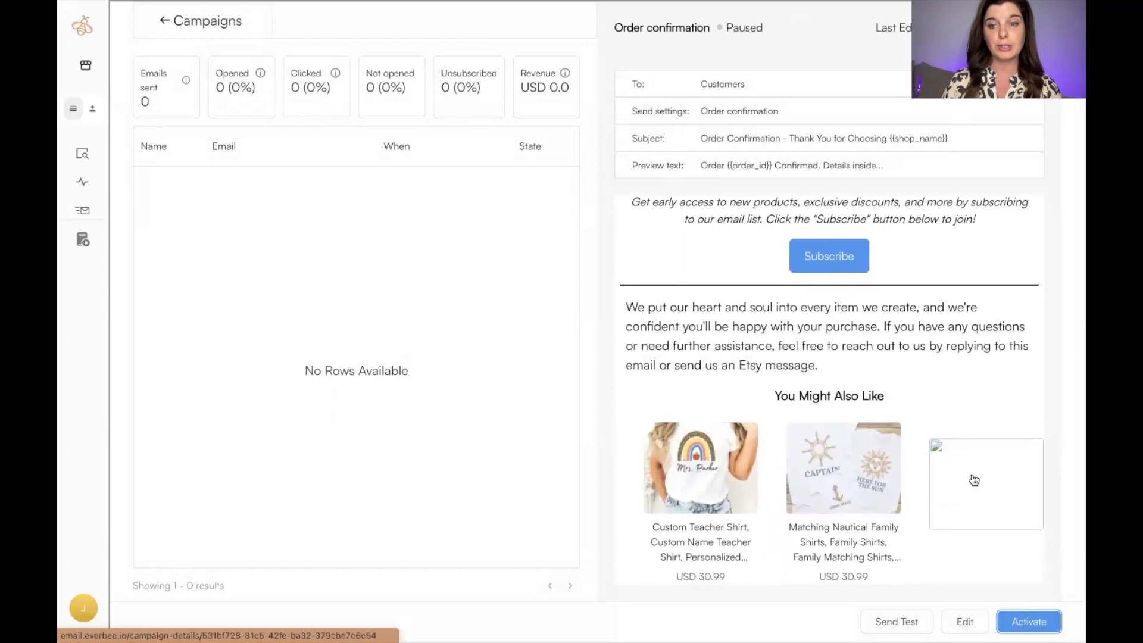
{"action": "scroll", "coordinate": [867, 351], "scroll_direction": "down", "scroll_amount": 2}
{"action": "scroll", "coordinate": [867, 352], "scroll_direction": "up", "scroll_amount": 5}
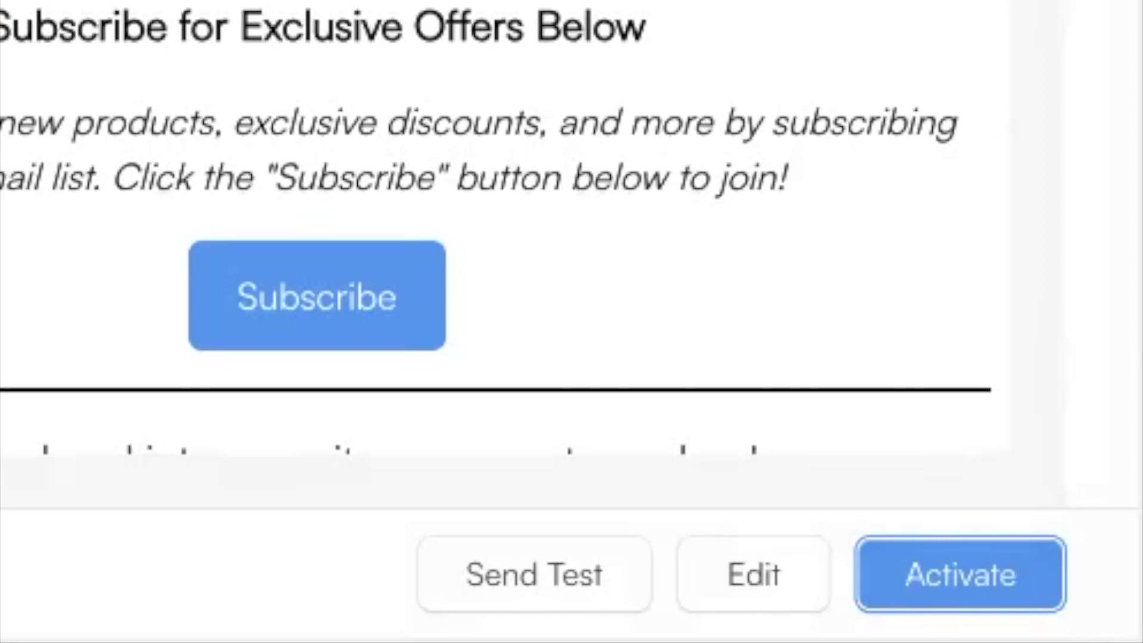
- Edit the Order confirmation email, replacing the word "opportunity" in the opening text block with filler letters
{"action": "left_click", "coordinate": [753, 574]}
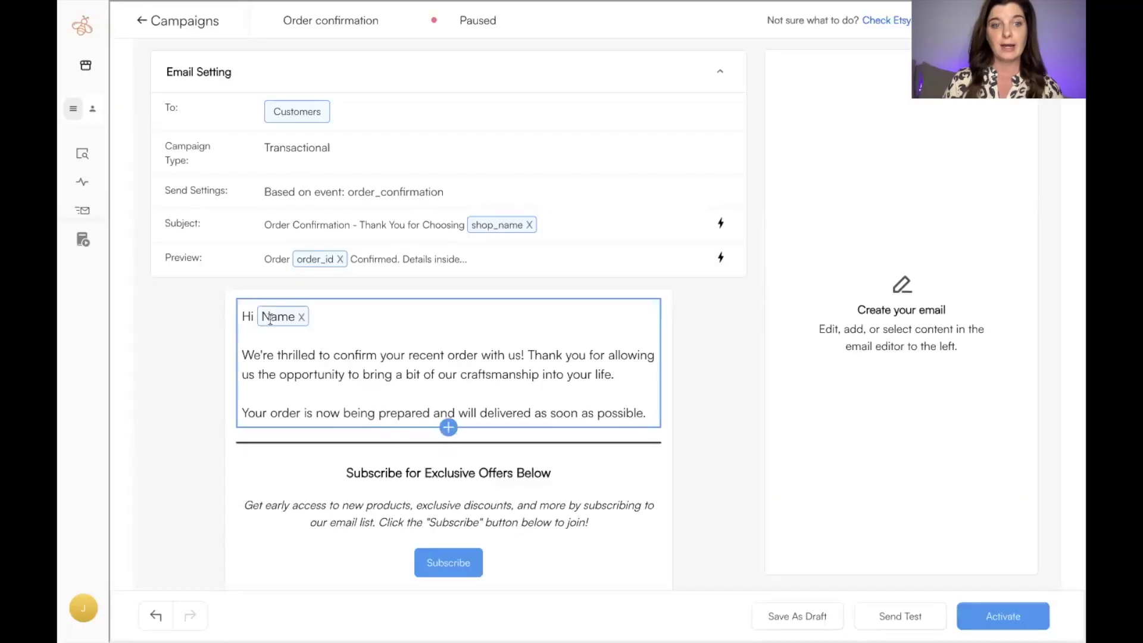
{"action": "left_click", "coordinate": [304, 386]}
{"action": "double_click", "coordinate": [304, 386]}
{"action": "type", "text": "hkhkjhj"}
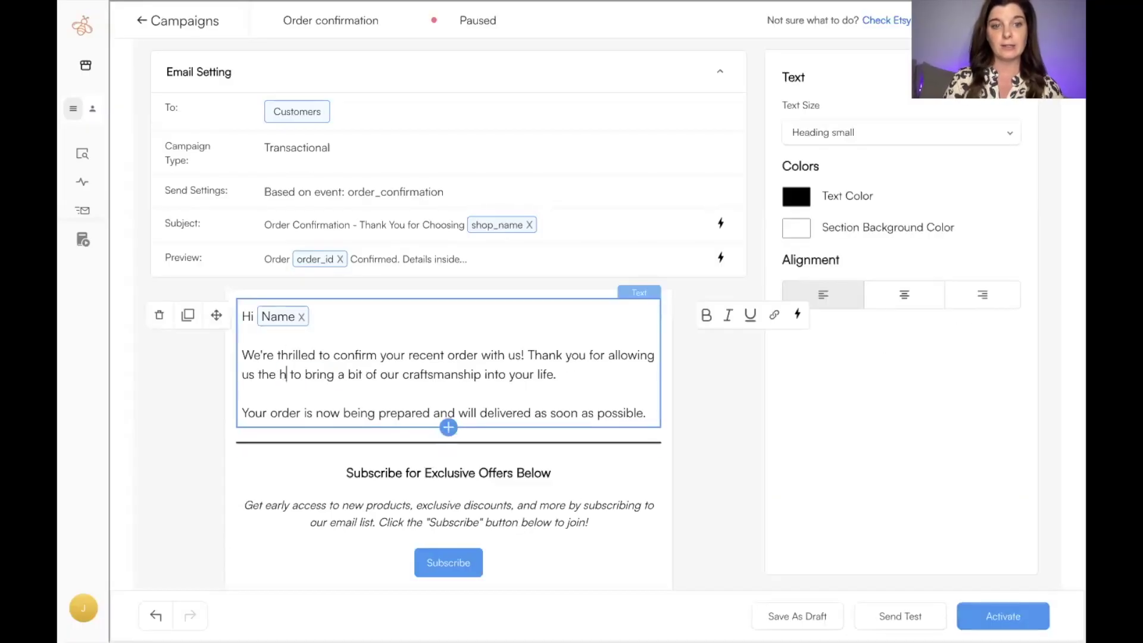
{"action": "type", "text": "khk"}
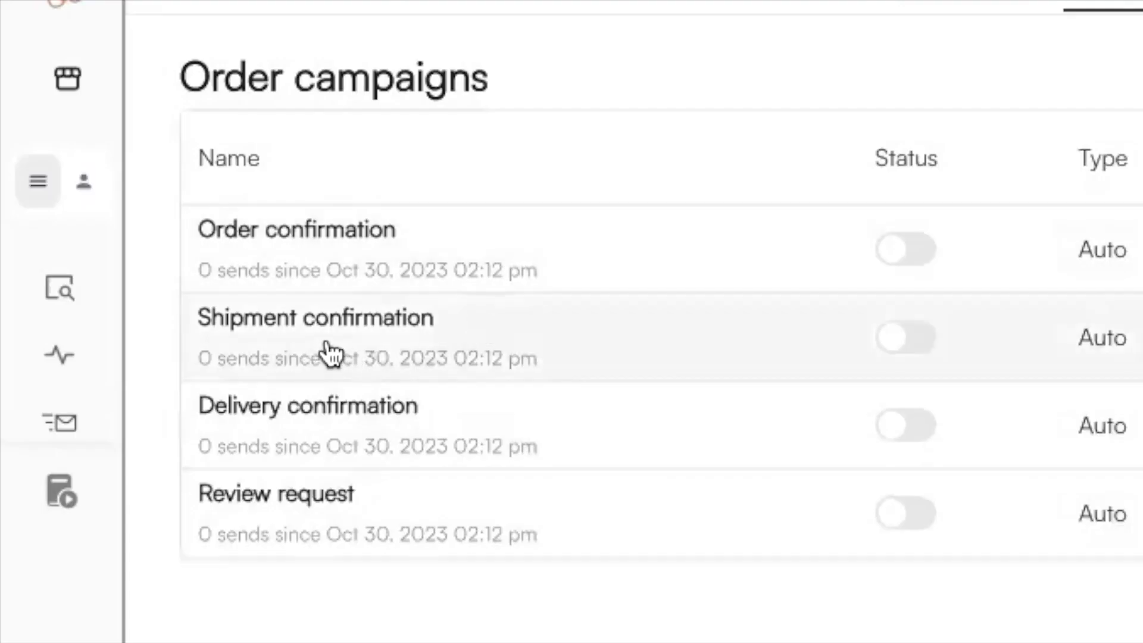
- Open the Shipment confirmation campaign and review its message, subscribe section and recommended products
{"action": "left_click", "coordinate": [329, 355]}
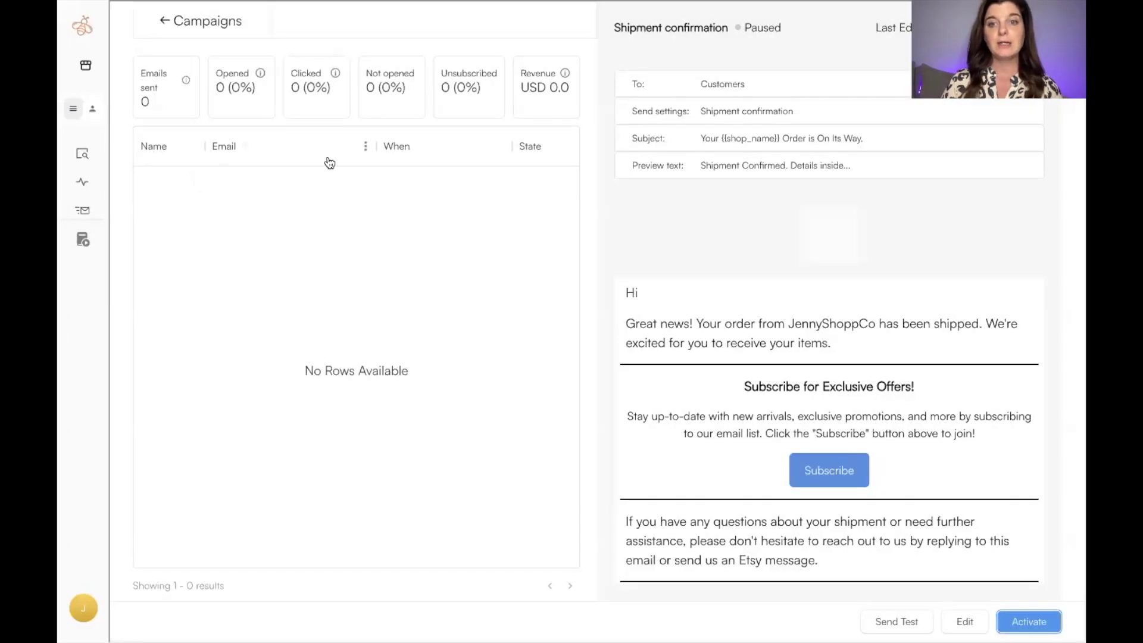
{"action": "scroll", "coordinate": [748, 346], "scroll_direction": "down", "scroll_amount": 1}
{"action": "scroll", "coordinate": [749, 346], "scroll_direction": "down", "scroll_amount": 2}
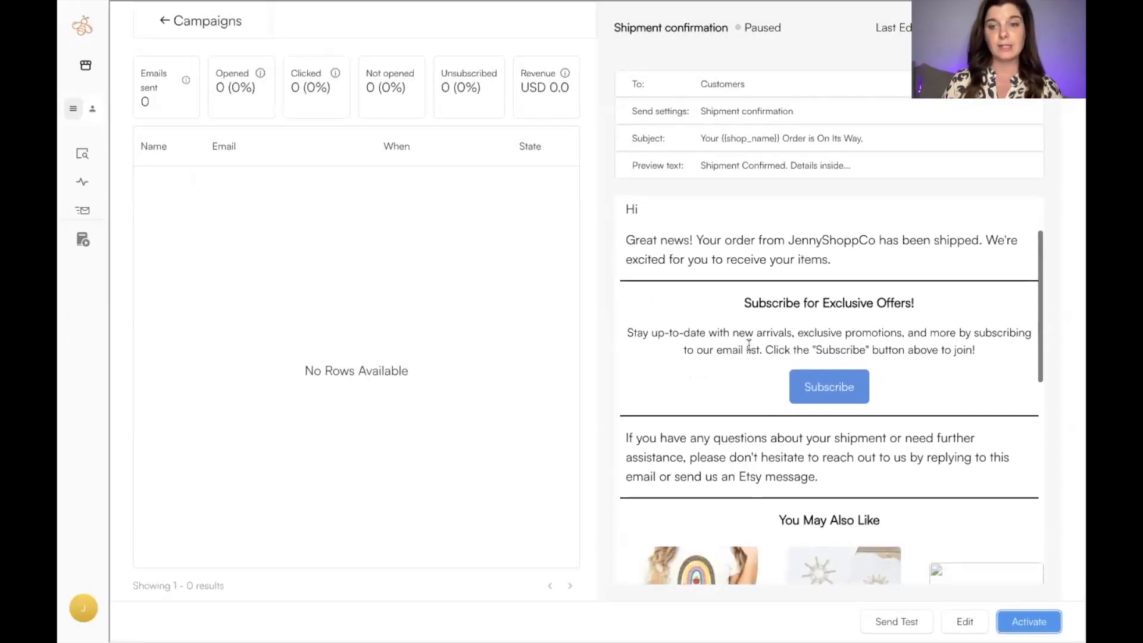
{"action": "scroll", "coordinate": [749, 346], "scroll_direction": "down", "scroll_amount": 1}
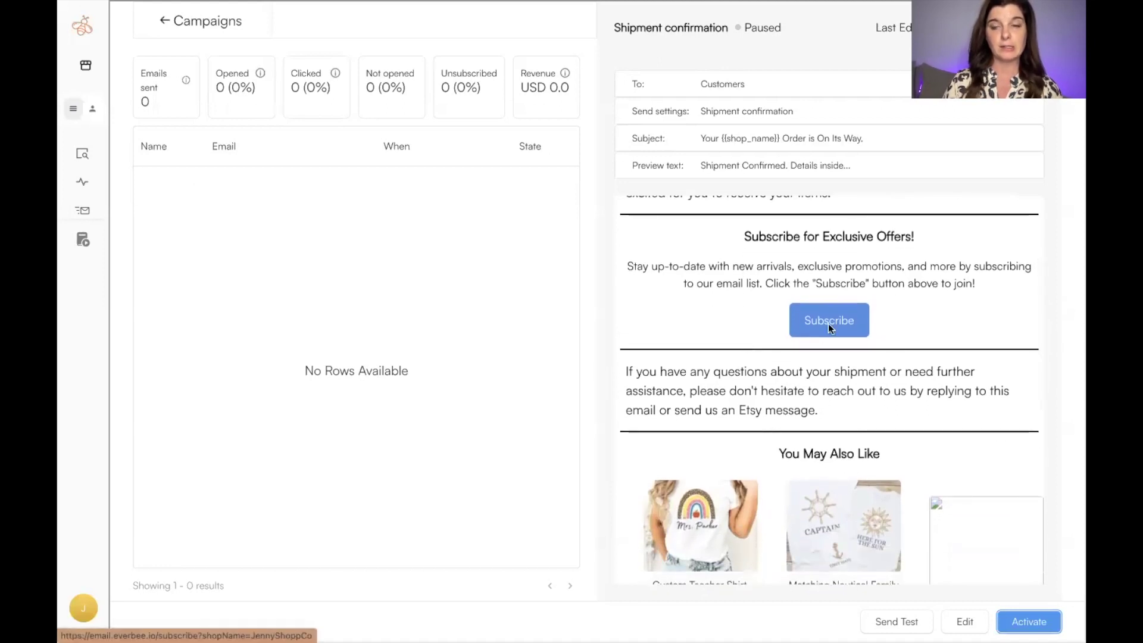
{"action": "scroll", "coordinate": [828, 323], "scroll_direction": "down", "scroll_amount": 2}
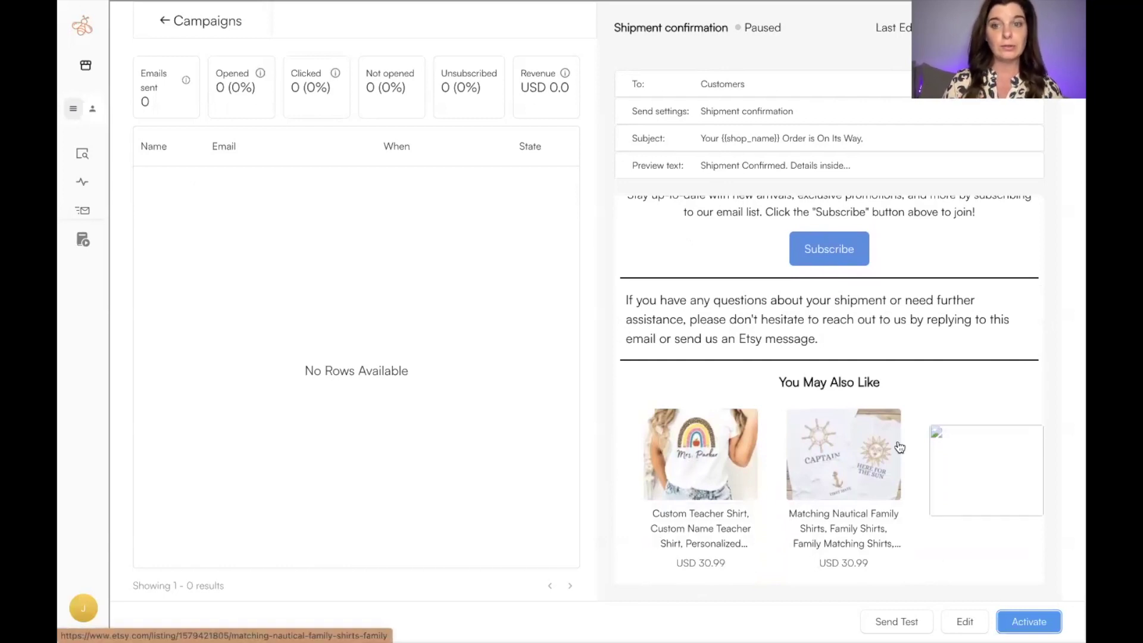
{"action": "left_click", "coordinate": [1021, 623]}
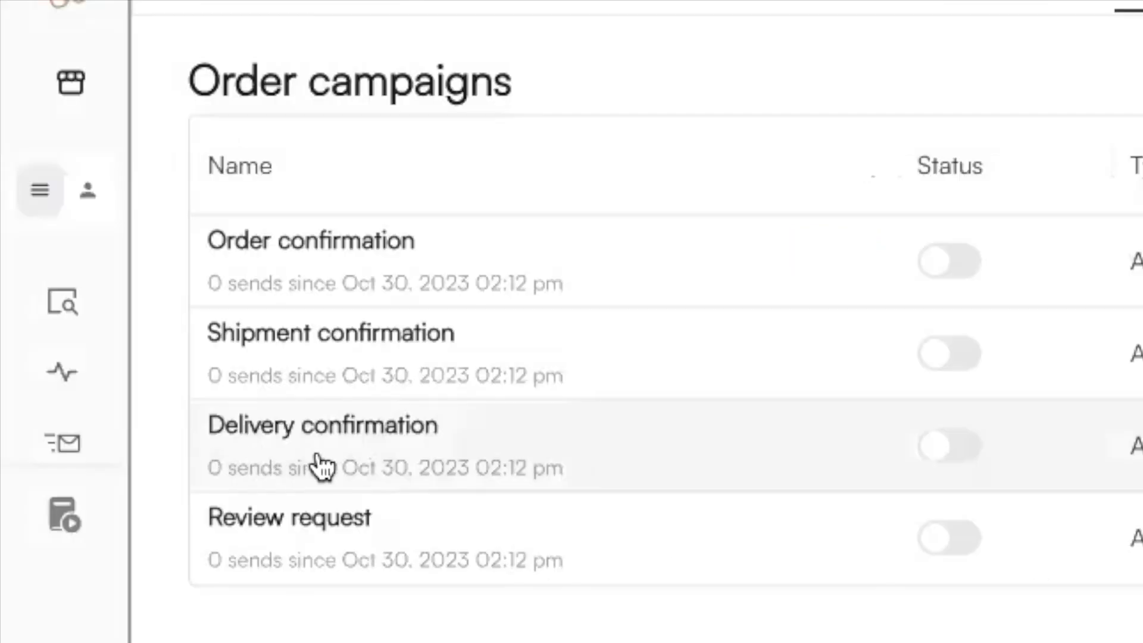
- Review the Delivery confirmation email down to its footer, and return to the campaigns list
{"action": "left_click", "coordinate": [322, 468]}
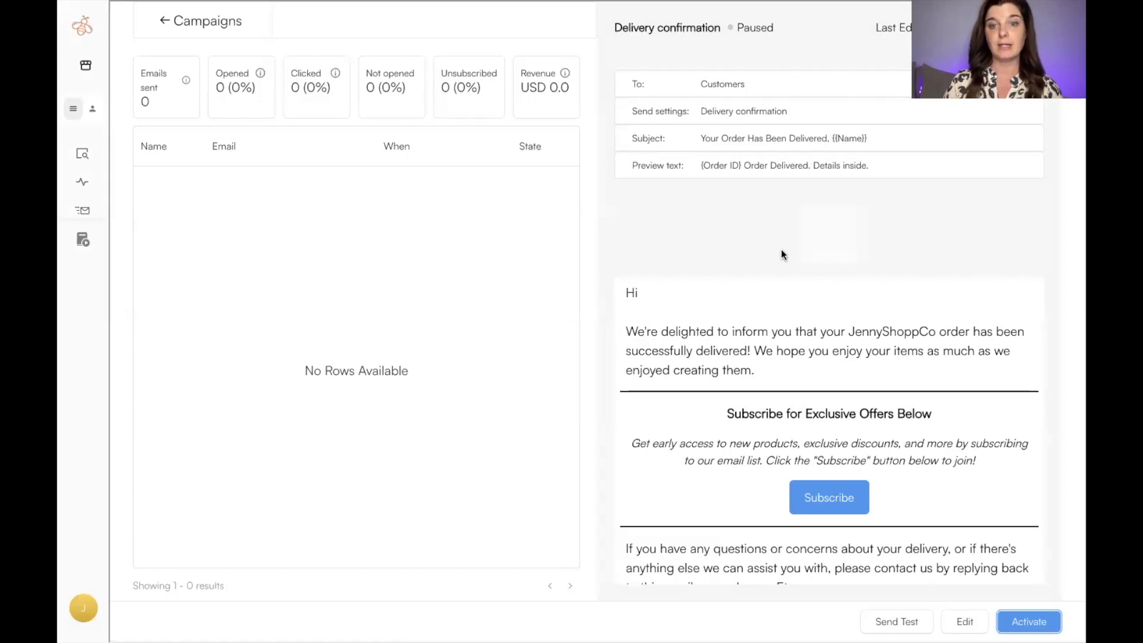
{"action": "scroll", "coordinate": [781, 255], "scroll_direction": "down", "scroll_amount": 6}
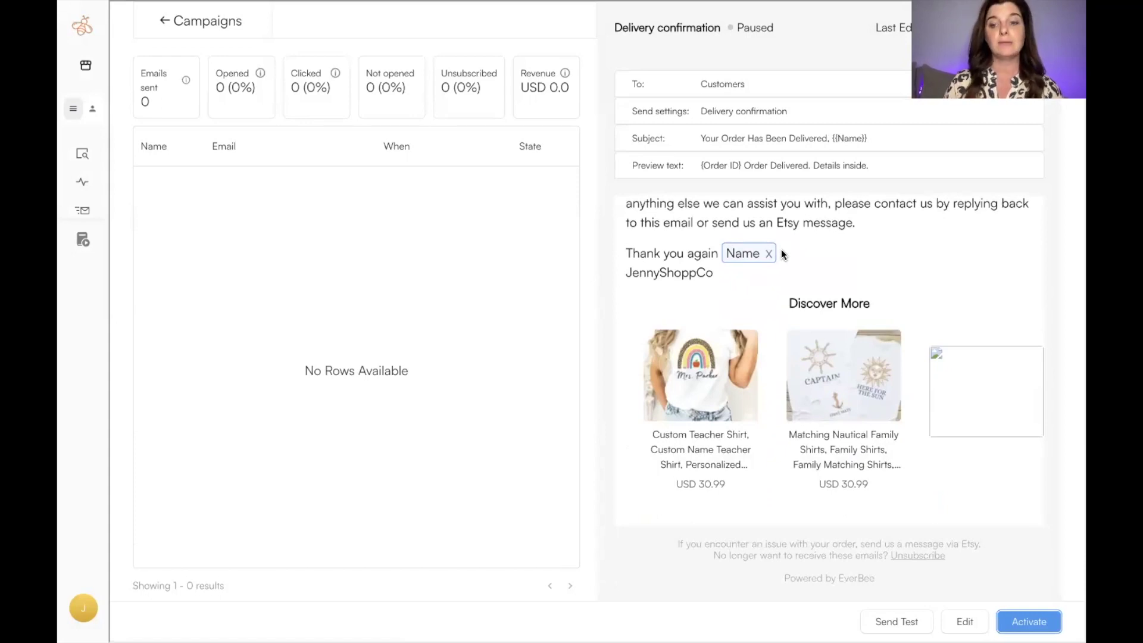
{"action": "left_click", "coordinate": [208, 22]}
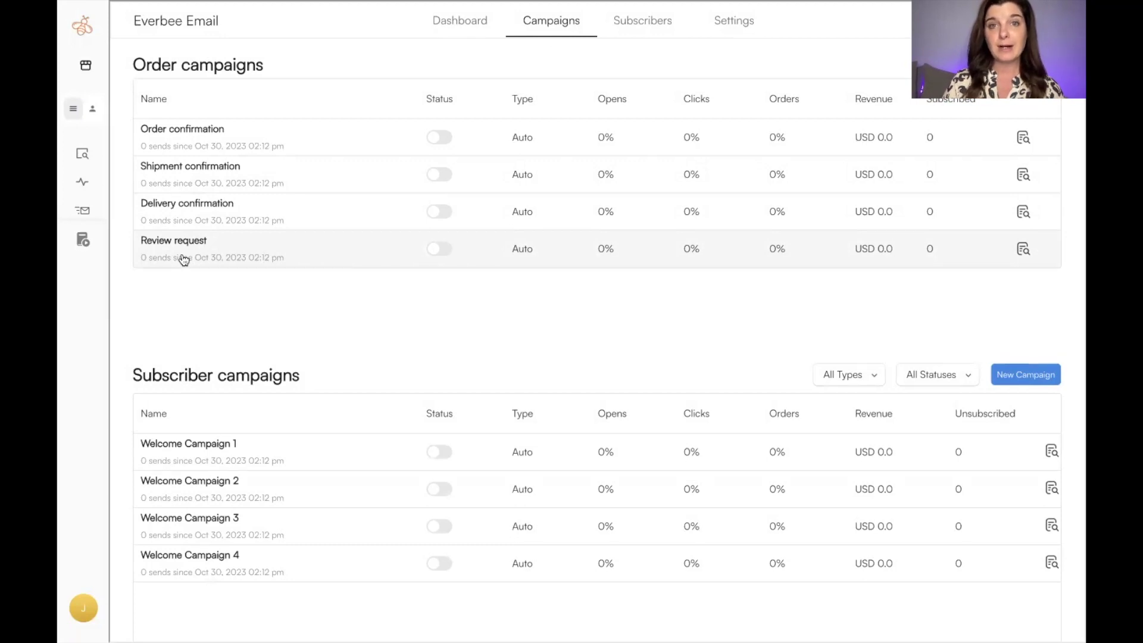
- Open the Review request campaign and review its message, Leave Review section and "Products others love" listings
{"action": "left_click", "coordinate": [184, 260]}
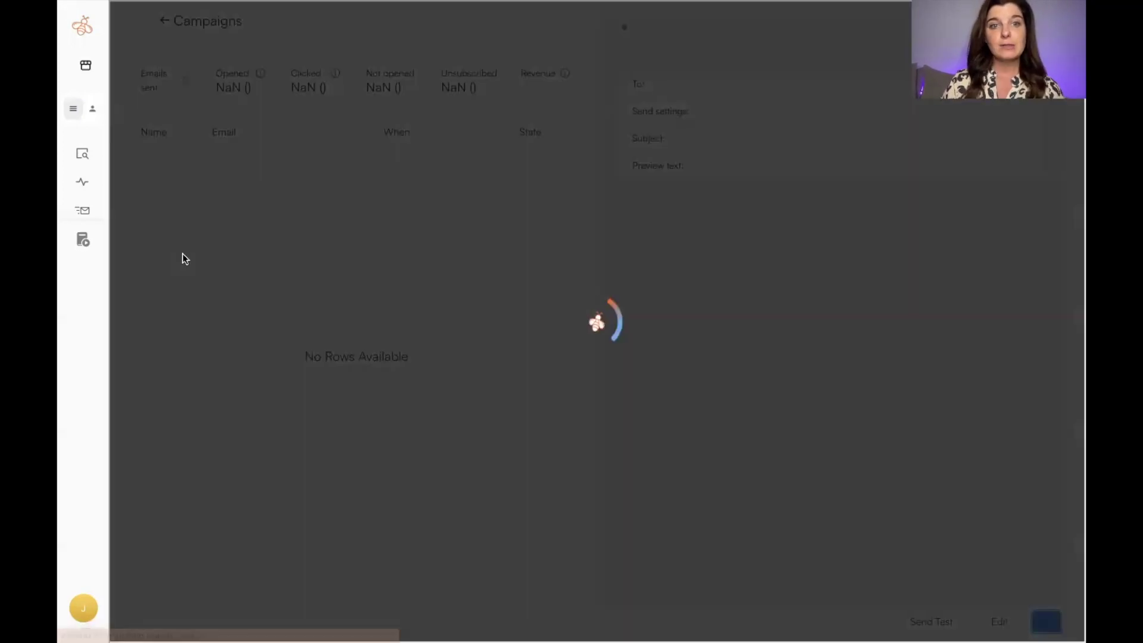
{"action": "scroll", "coordinate": [680, 239], "scroll_direction": "down", "scroll_amount": 1}
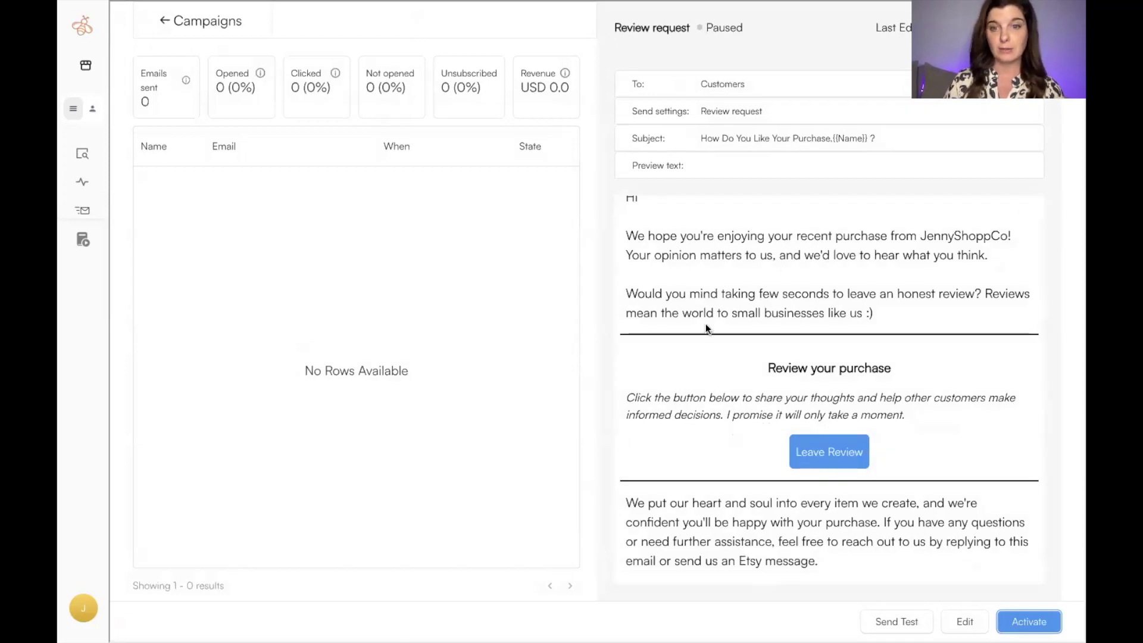
{"action": "scroll", "coordinate": [707, 327], "scroll_direction": "down", "scroll_amount": 5}
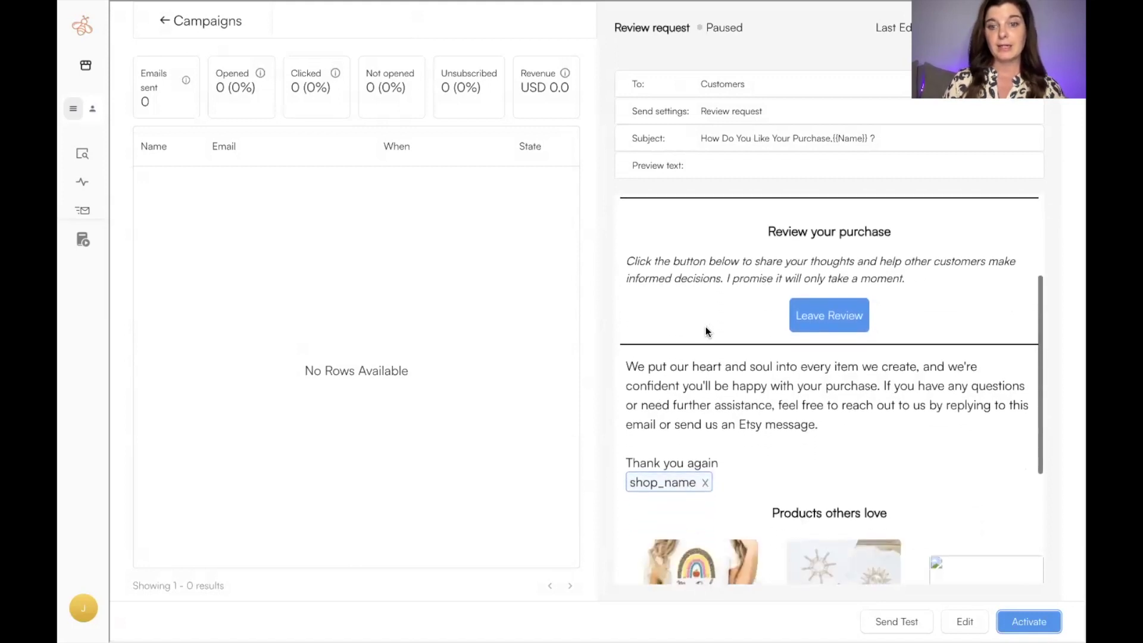
{"action": "scroll", "coordinate": [705, 326], "scroll_direction": "down", "scroll_amount": 4}
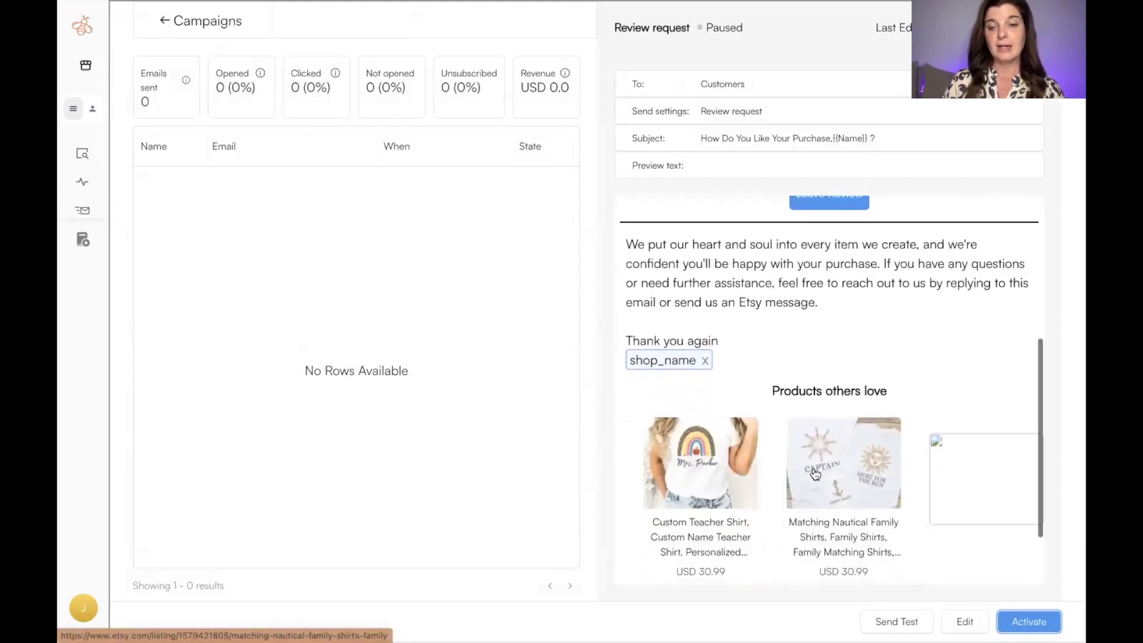
{"action": "scroll", "coordinate": [815, 473], "scroll_direction": "down", "scroll_amount": 2}
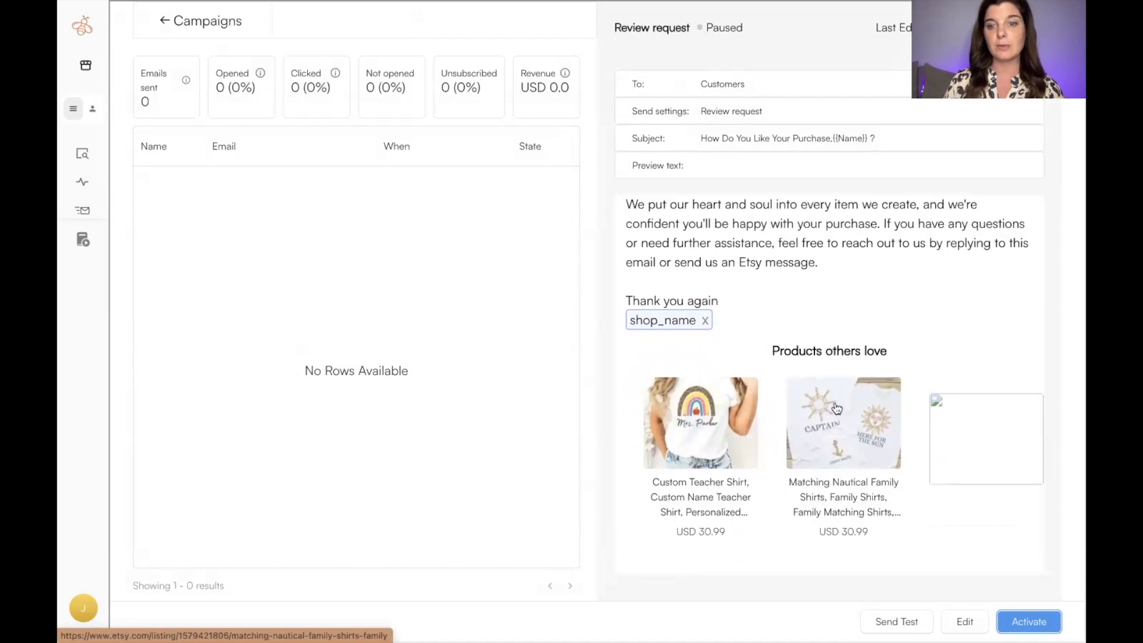
{"action": "scroll", "coordinate": [633, 524], "scroll_direction": "up", "scroll_amount": 1}
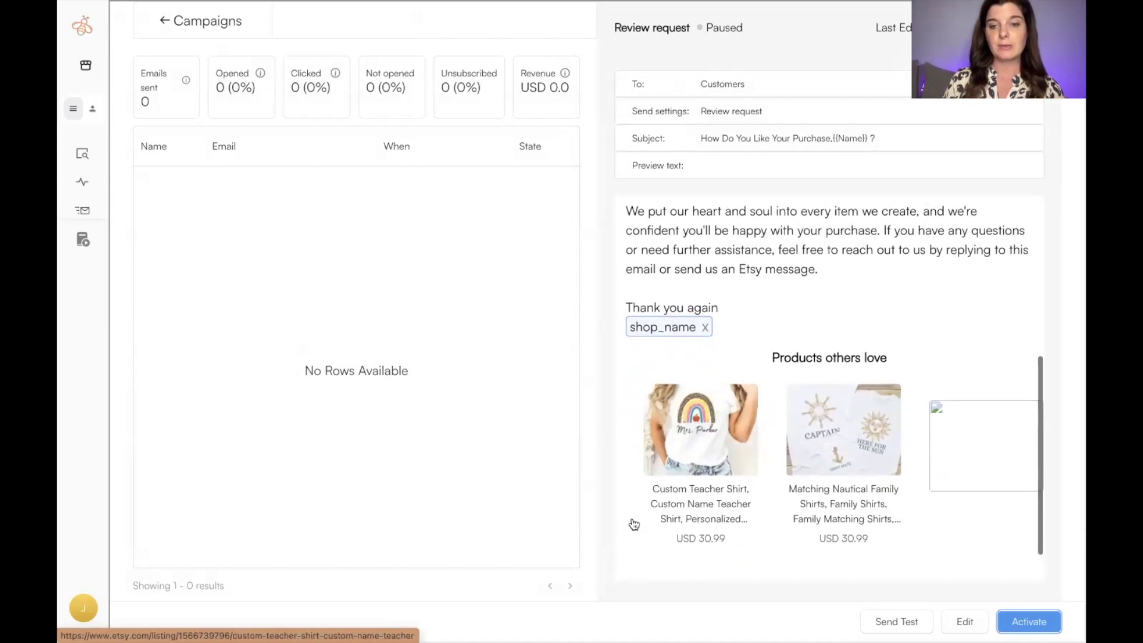
{"action": "scroll", "coordinate": [772, 450], "scroll_direction": "up", "scroll_amount": 5}
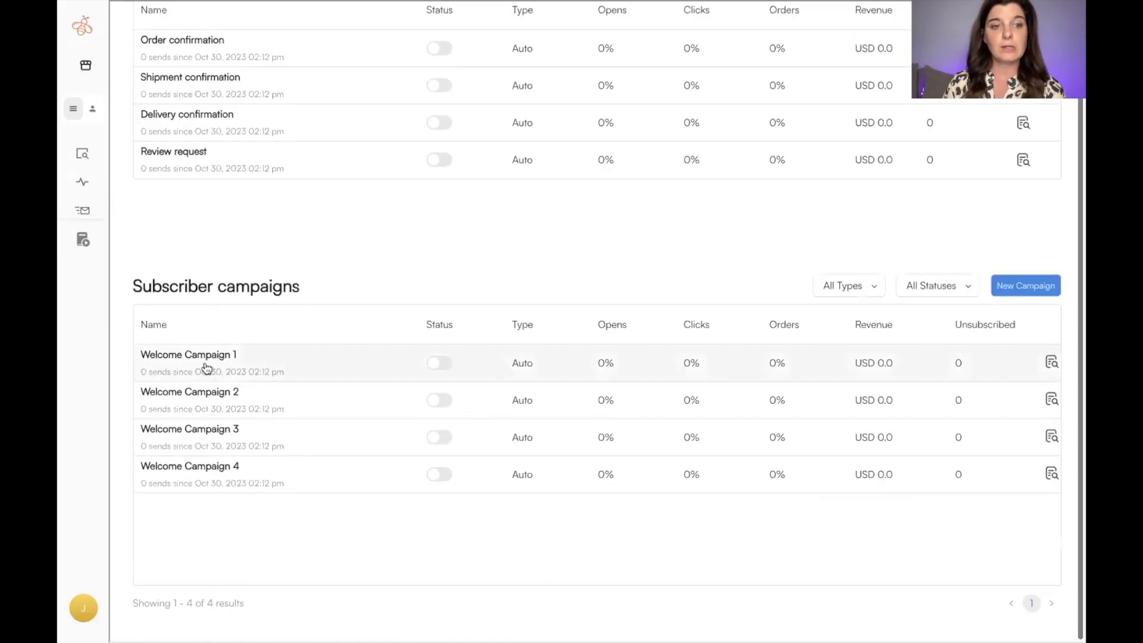
- Open Welcome Campaign 1 among the subscriber campaigns, and start creating a new subscriber campaign
{"action": "left_click", "coordinate": [214, 372]}
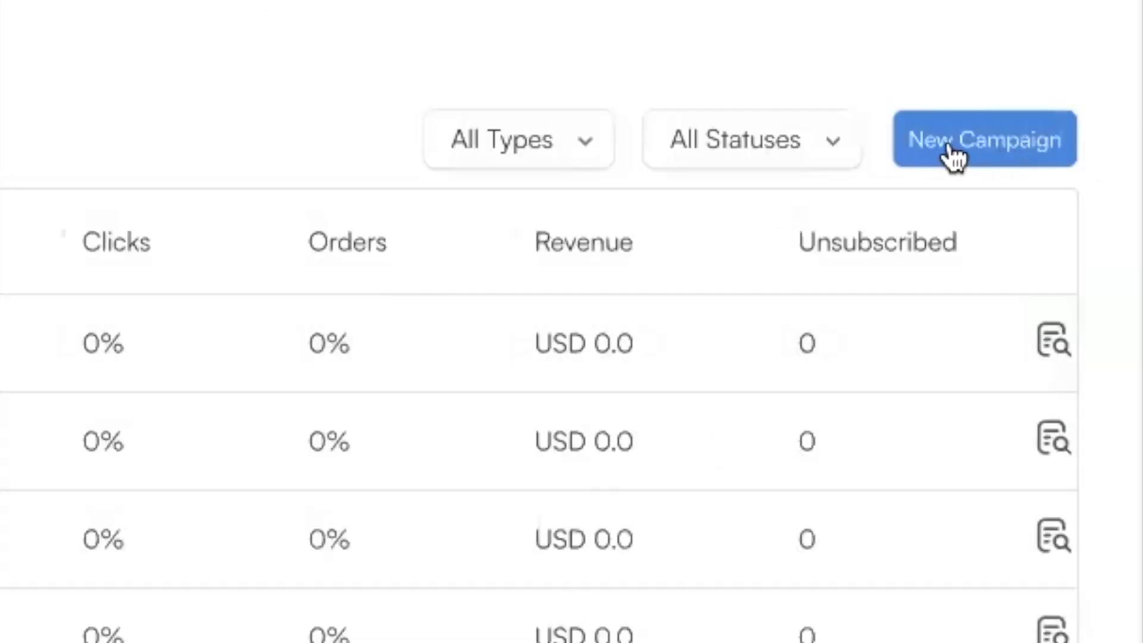
{"action": "left_click", "coordinate": [952, 156]}
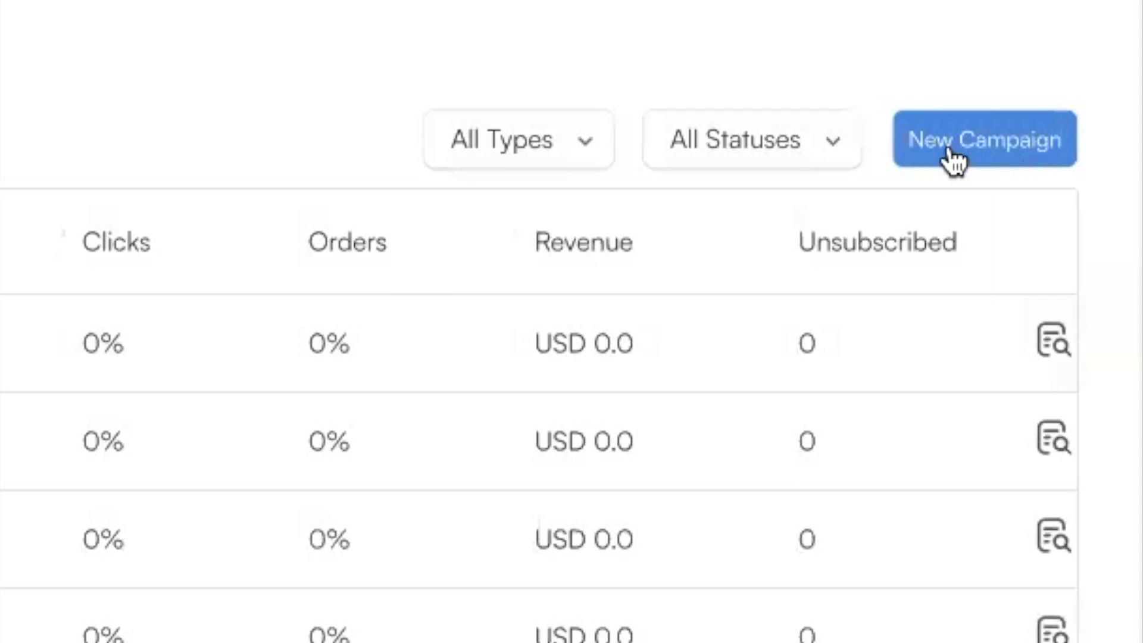